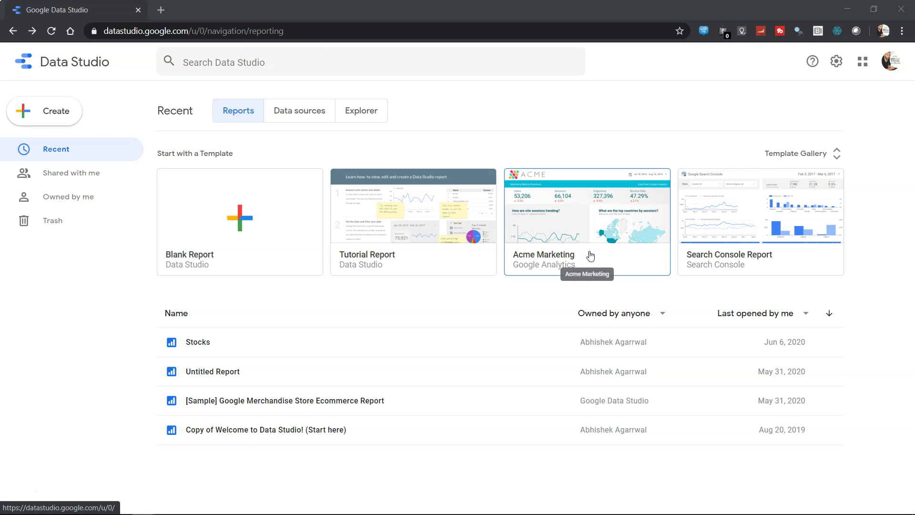
Open the Acme Marketing (Google Analytics) sample template from the full template gallery
{"action": "left_click", "coordinate": [837, 153]}
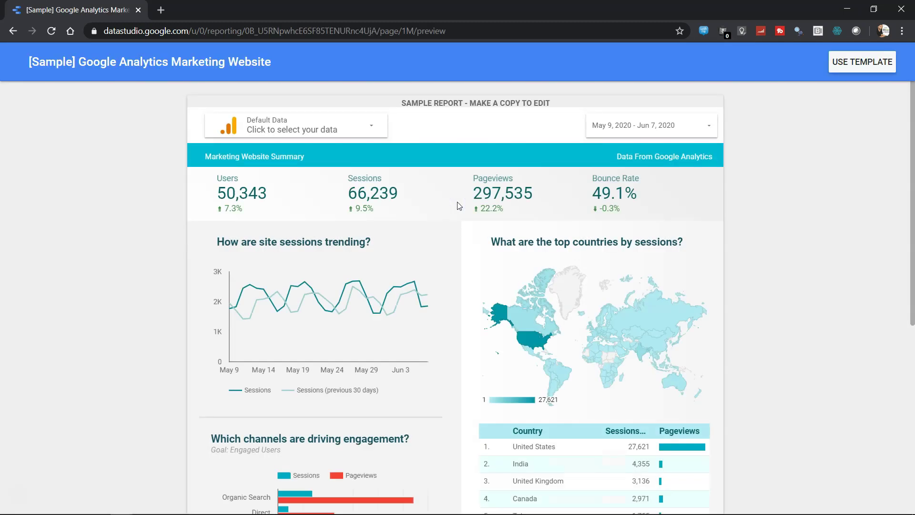
{"action": "mouse_move", "coordinate": [525, 315]}
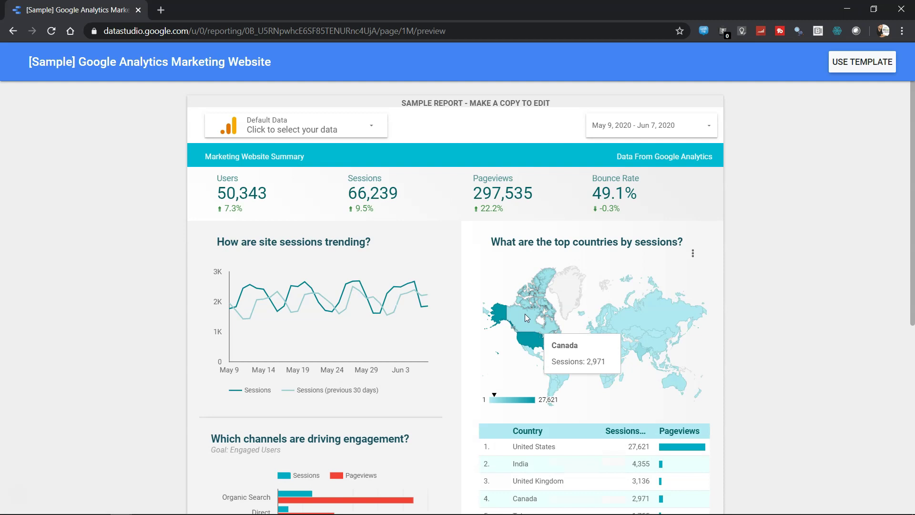
{"action": "mouse_move", "coordinate": [301, 300]}
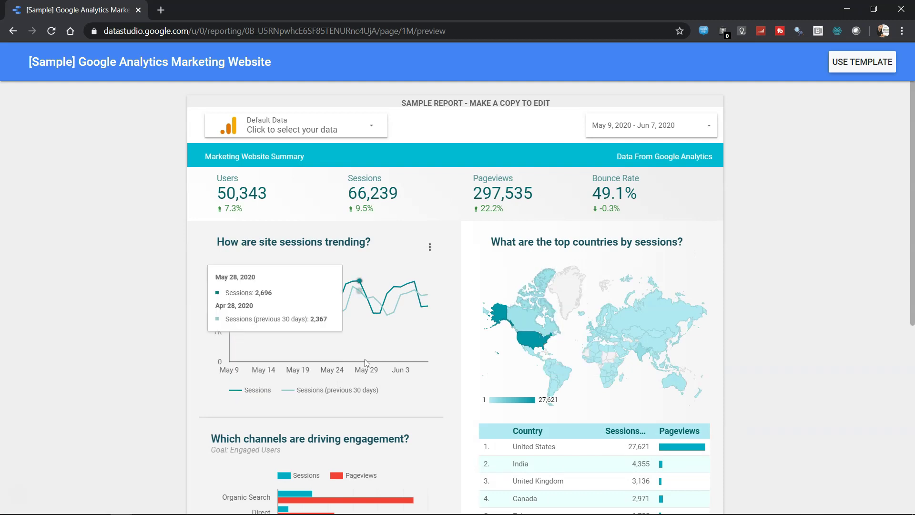
Scroll through the report's scorecards, charts and country table showing 50,343 users and 66,239 sessions
{"action": "scroll", "coordinate": [364, 359], "scroll_direction": "down", "scroll_amount": 2}
{"action": "scroll", "coordinate": [366, 363], "scroll_direction": "down", "scroll_amount": 4}
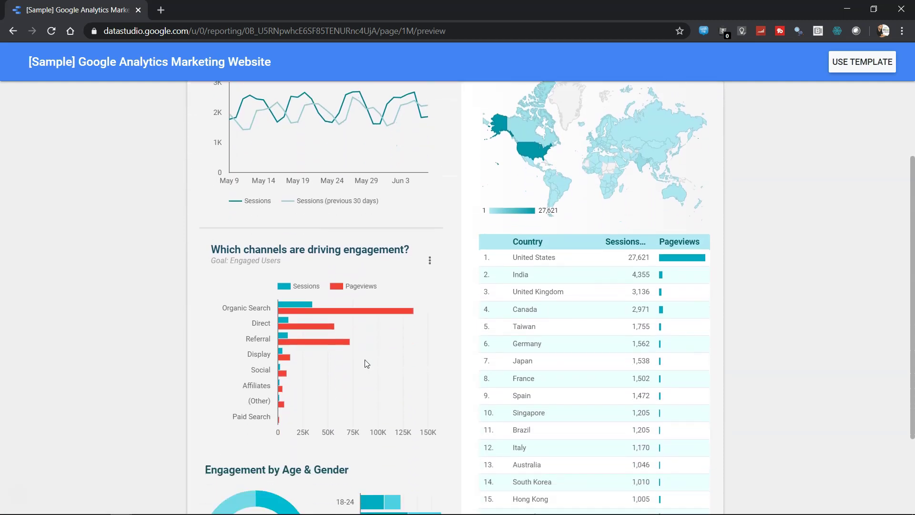
{"action": "scroll", "coordinate": [364, 359], "scroll_direction": "up", "scroll_amount": 5}
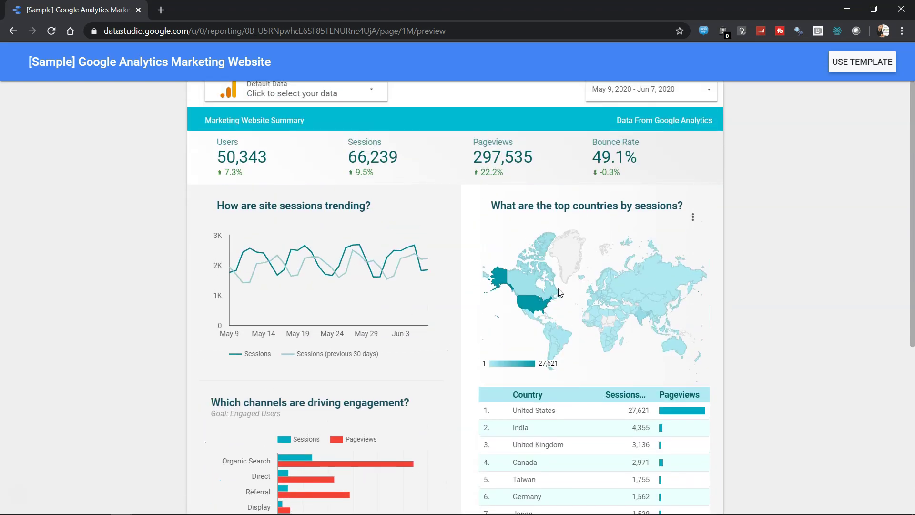
{"action": "scroll", "coordinate": [399, 285], "scroll_direction": "up", "scroll_amount": 1}
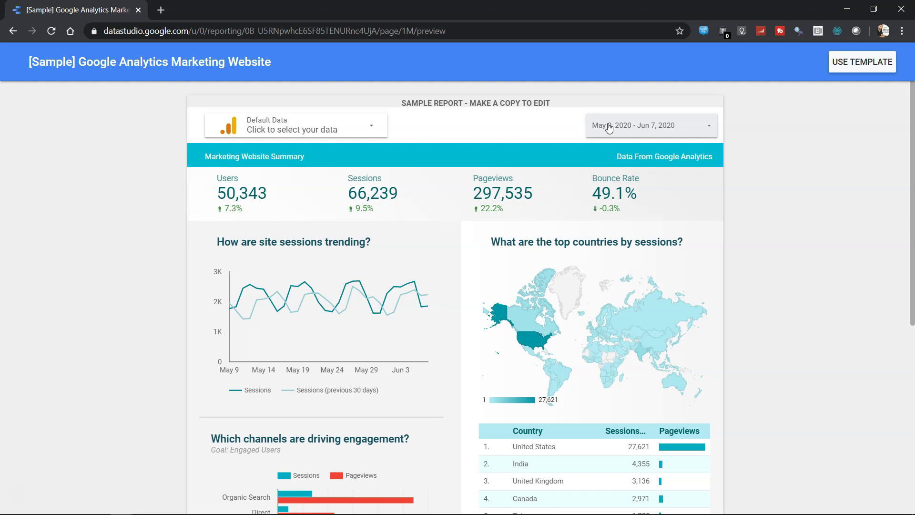
{"action": "scroll", "coordinate": [547, 288], "scroll_direction": "down", "scroll_amount": 1}
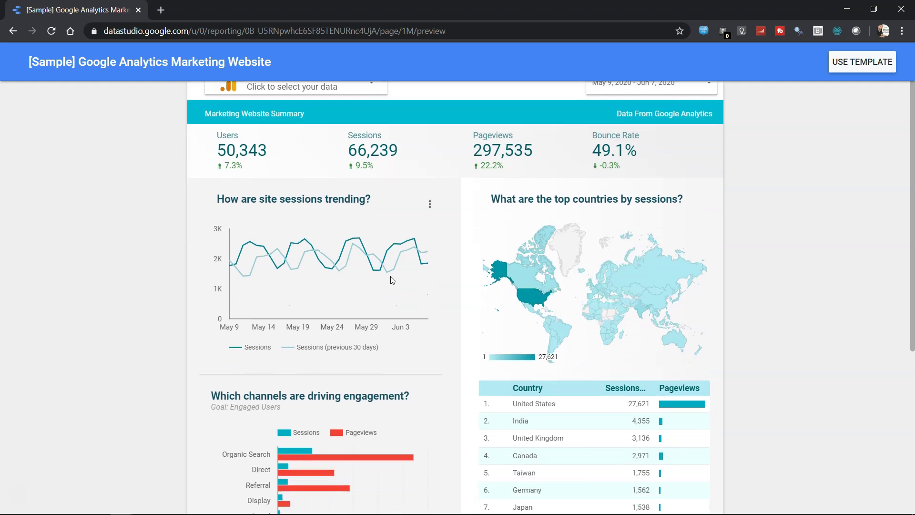
{"action": "scroll", "coordinate": [495, 422], "scroll_direction": "down", "scroll_amount": 2}
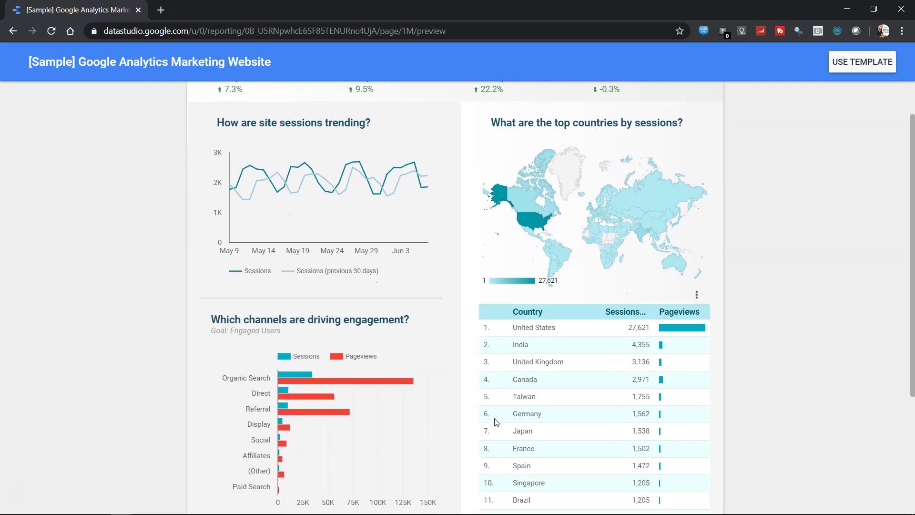
{"action": "scroll", "coordinate": [496, 422], "scroll_direction": "down", "scroll_amount": 2}
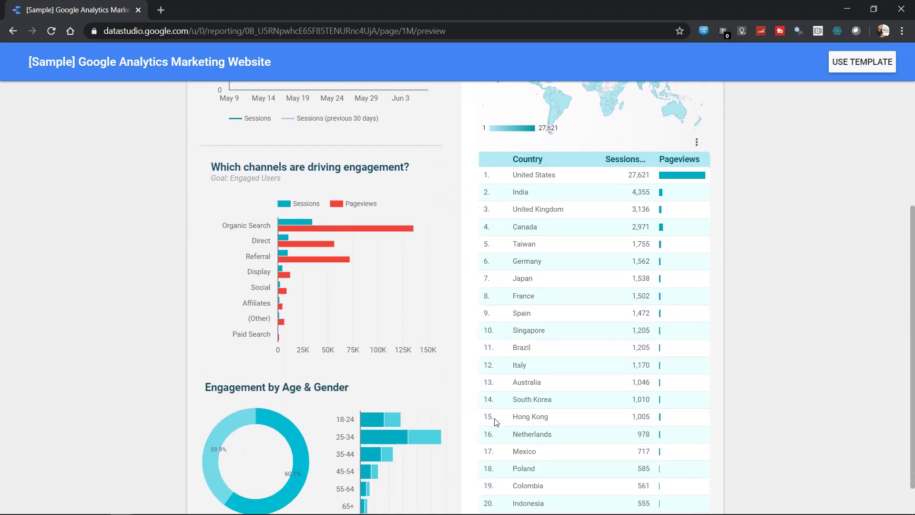
{"action": "scroll", "coordinate": [496, 421], "scroll_direction": "down", "scroll_amount": 1}
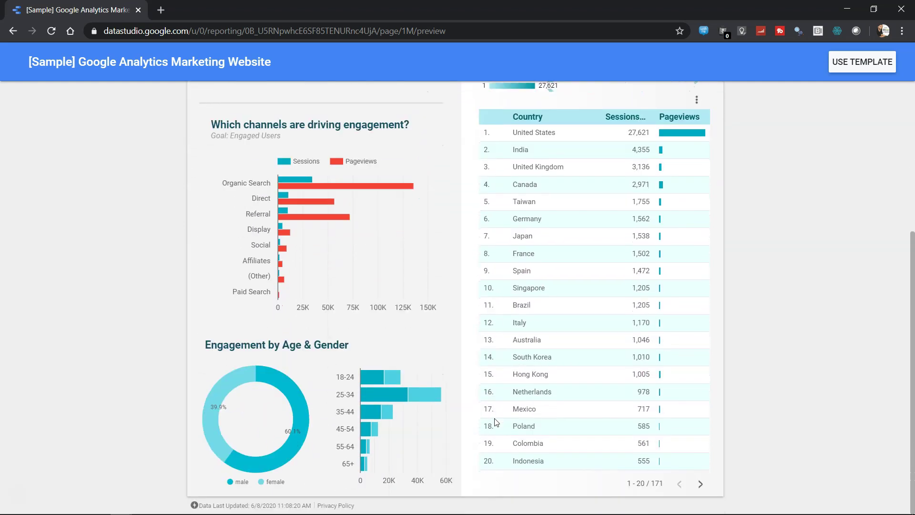
{"action": "scroll", "coordinate": [495, 422], "scroll_direction": "up", "scroll_amount": 6}
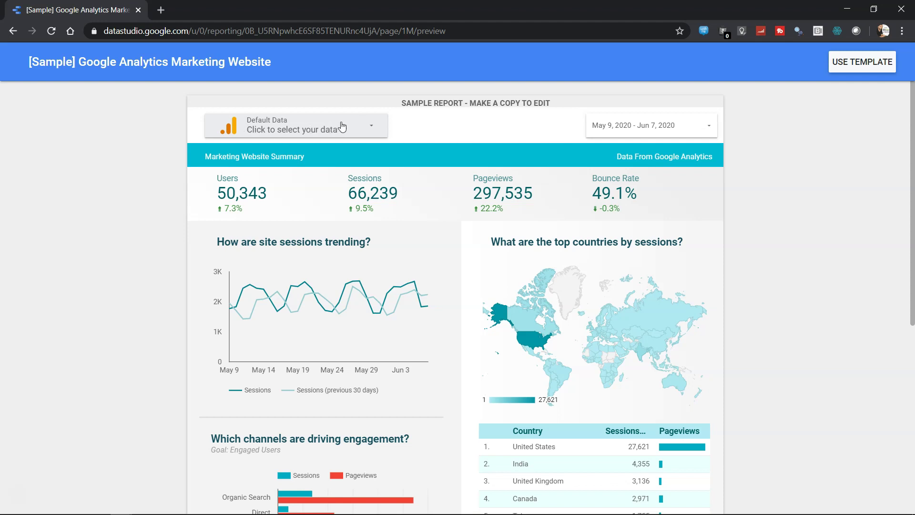
{"action": "left_click", "coordinate": [376, 126]}
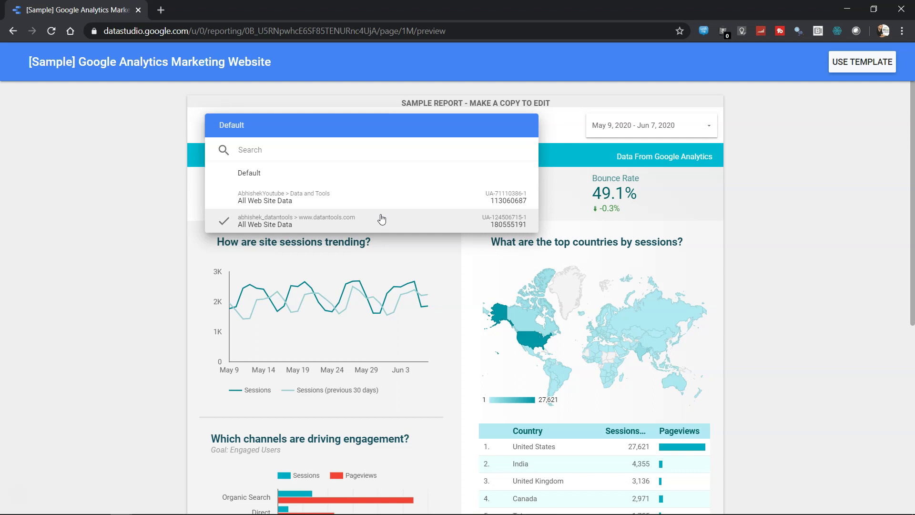
{"action": "left_click", "coordinate": [382, 174]}
{"action": "left_click", "coordinate": [394, 218]}
{"action": "left_click", "coordinate": [337, 198]}
{"action": "left_click", "coordinate": [341, 223]}
{"action": "left_click", "coordinate": [343, 174]}
{"action": "left_click", "coordinate": [343, 221]}
{"action": "left_click", "coordinate": [355, 179]}
{"action": "left_click", "coordinate": [363, 218]}
{"action": "left_click", "coordinate": [159, 310]}
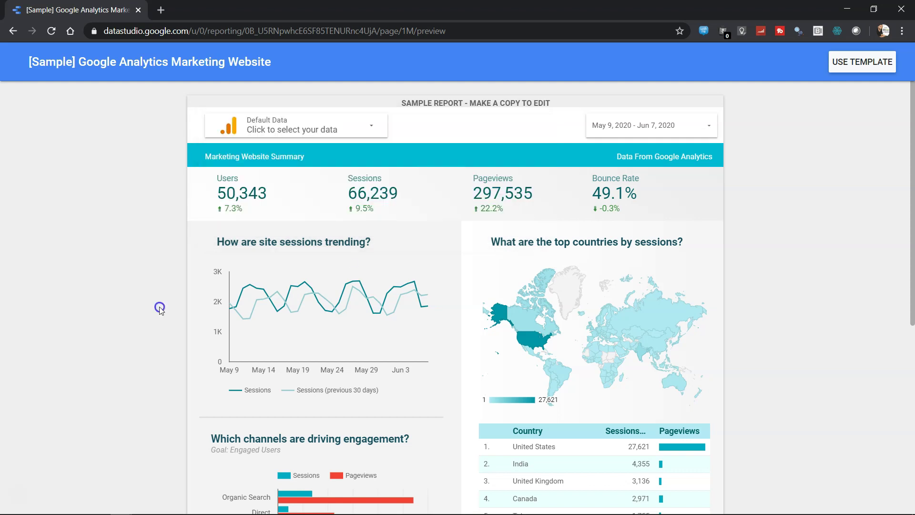
Set and apply the report date range May 1 – May 31, 2020
{"action": "left_click", "coordinate": [708, 130]}
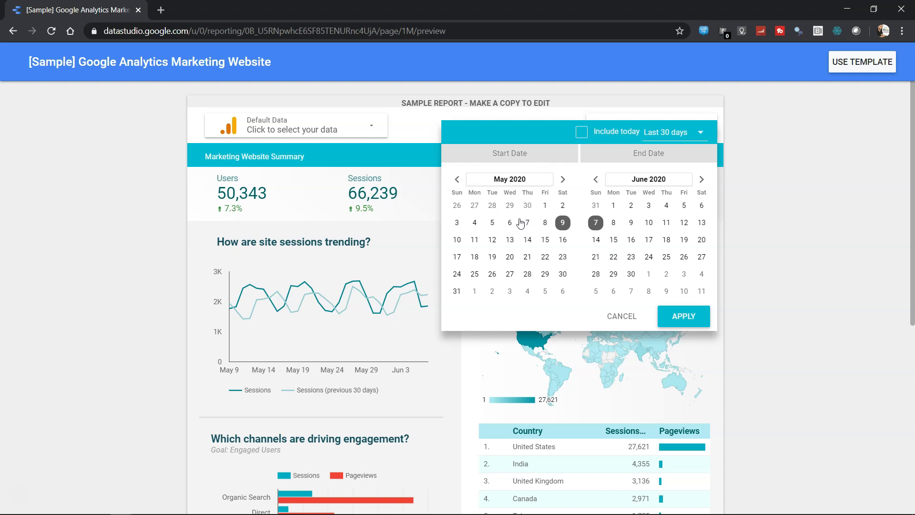
{"action": "left_click", "coordinate": [545, 206]}
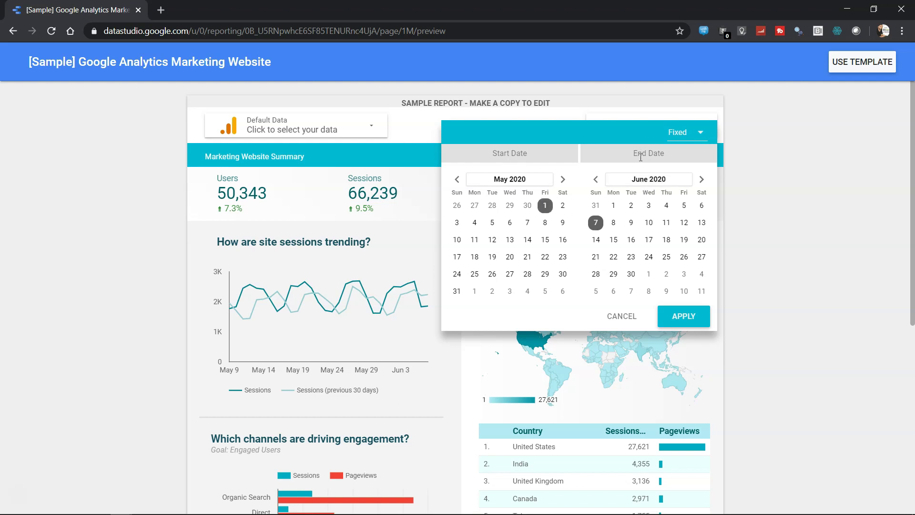
{"action": "left_click", "coordinate": [595, 180]}
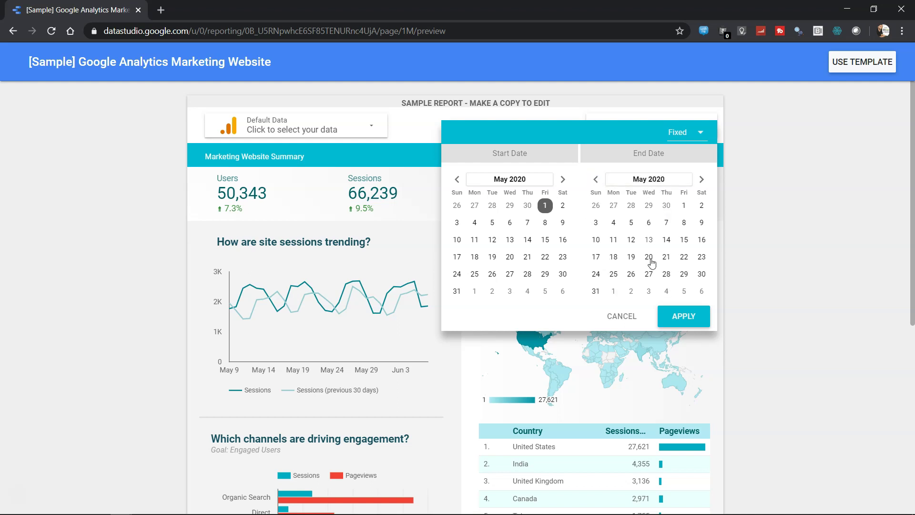
{"action": "left_click", "coordinate": [595, 291]}
{"action": "left_click", "coordinate": [682, 317]}
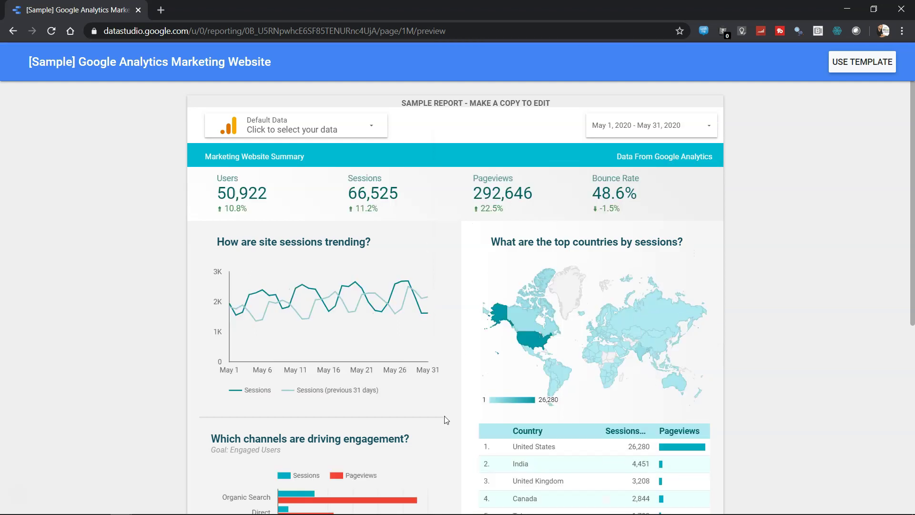
{"action": "scroll", "coordinate": [419, 351], "scroll_direction": "down", "scroll_amount": 3}
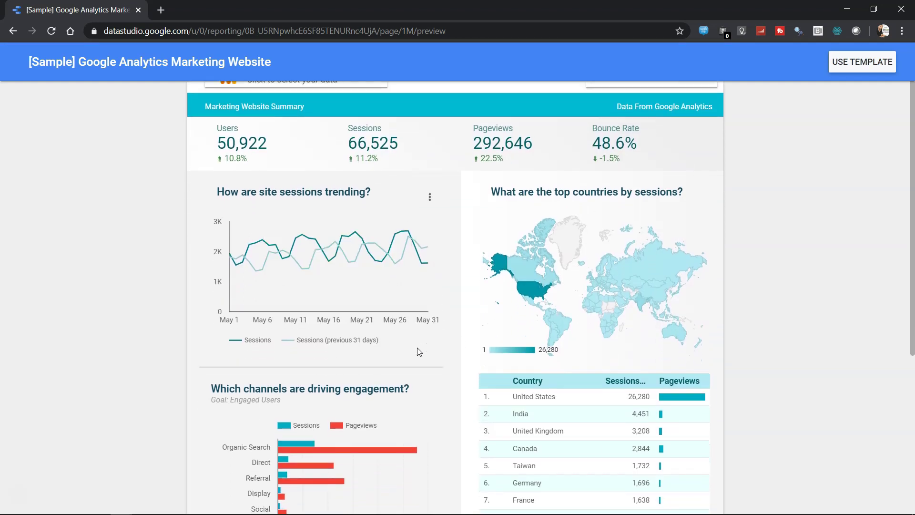
{"action": "scroll", "coordinate": [418, 348], "scroll_direction": "up", "scroll_amount": 3}
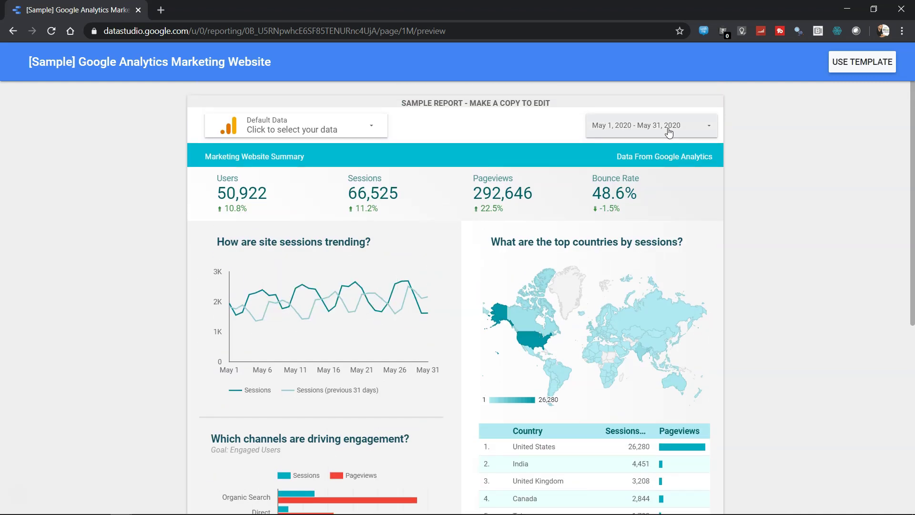
{"action": "scroll", "coordinate": [565, 321], "scroll_direction": "down", "scroll_amount": 6}
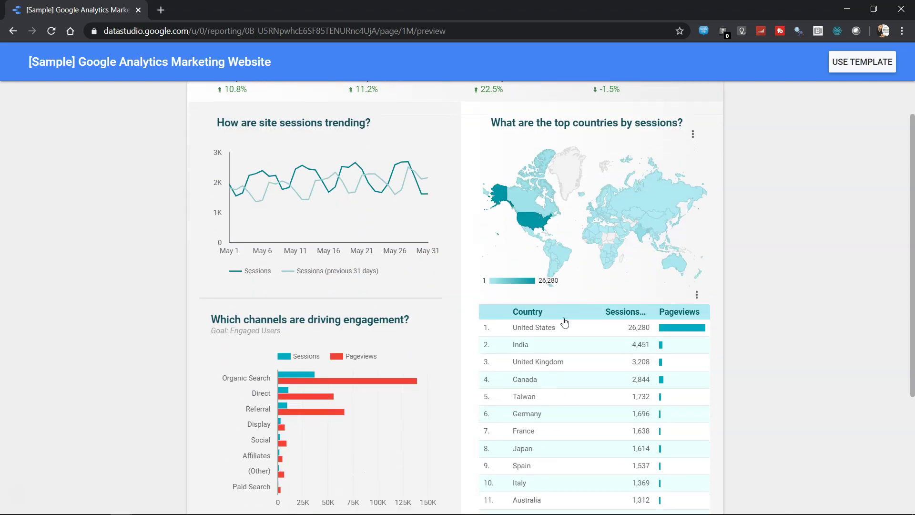
{"action": "scroll", "coordinate": [565, 321], "scroll_direction": "up", "scroll_amount": 6}
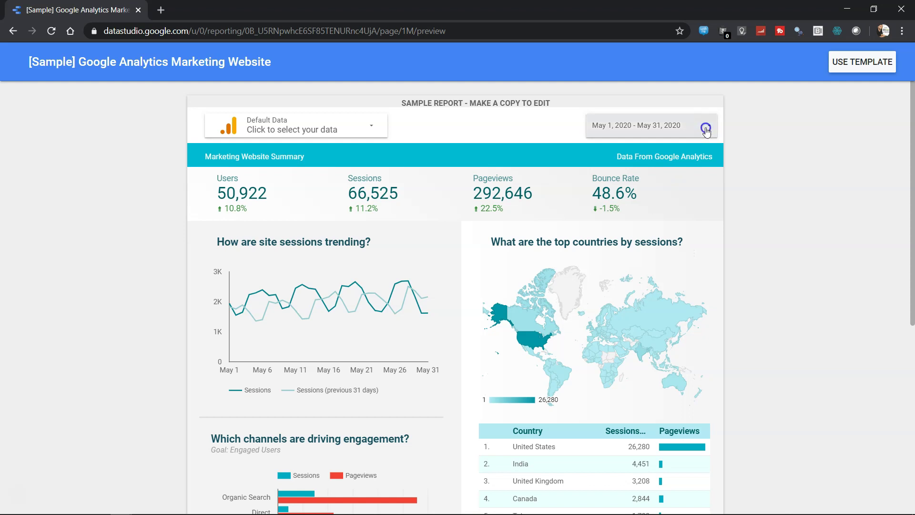
Apply the 'This year to date' preset, covering Jan 1 – Jun 7, 2020
{"action": "left_click", "coordinate": [706, 126]}
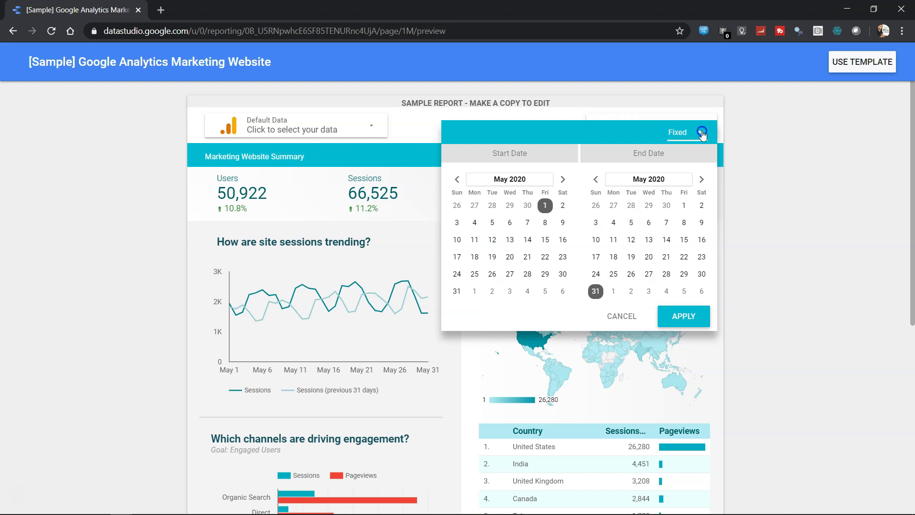
{"action": "left_click", "coordinate": [702, 133]}
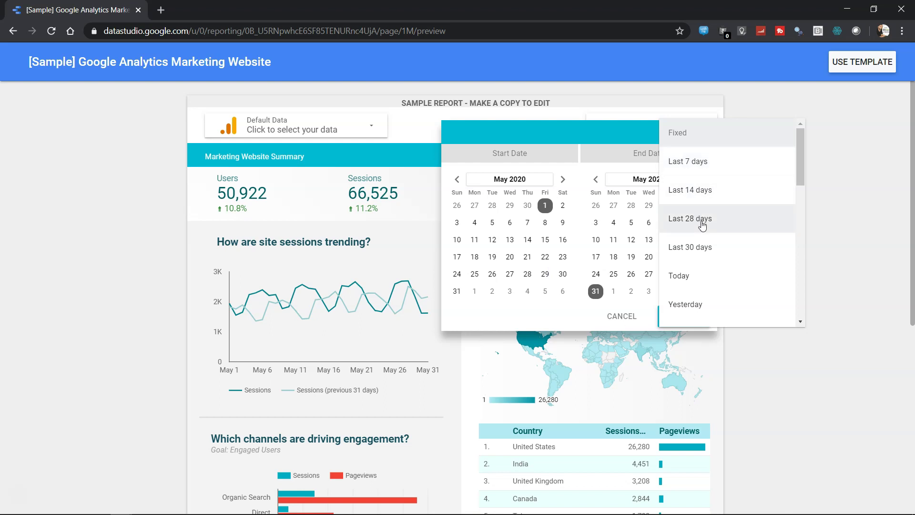
{"action": "scroll", "coordinate": [702, 225], "scroll_direction": "down", "scroll_amount": 5}
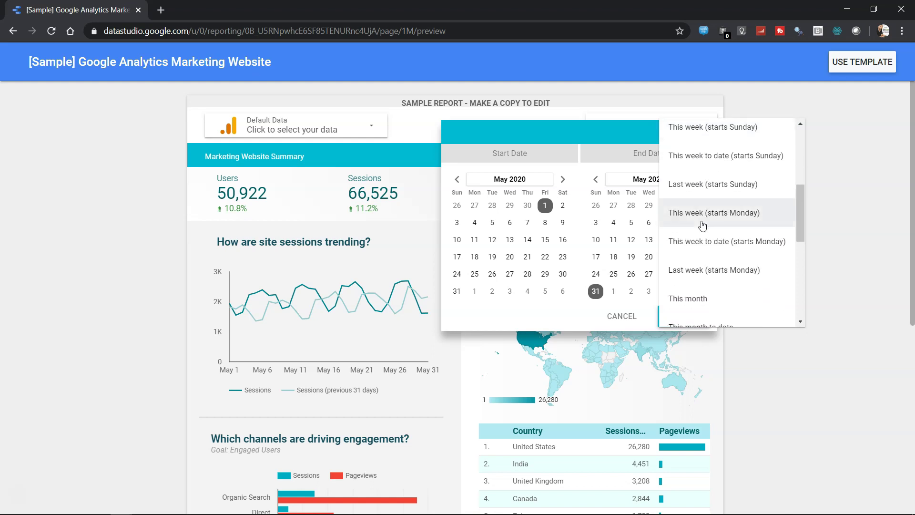
{"action": "scroll", "coordinate": [703, 225], "scroll_direction": "down", "scroll_amount": 4}
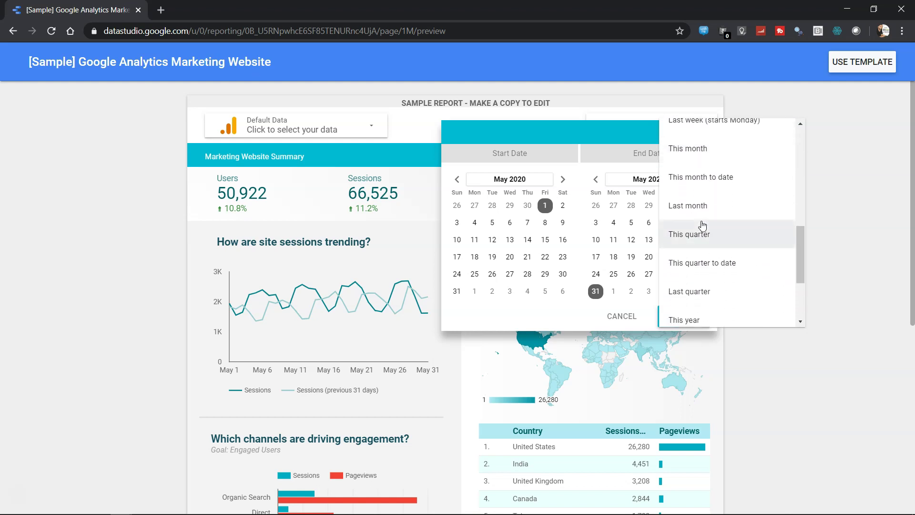
{"action": "scroll", "coordinate": [703, 225], "scroll_direction": "down", "scroll_amount": 3}
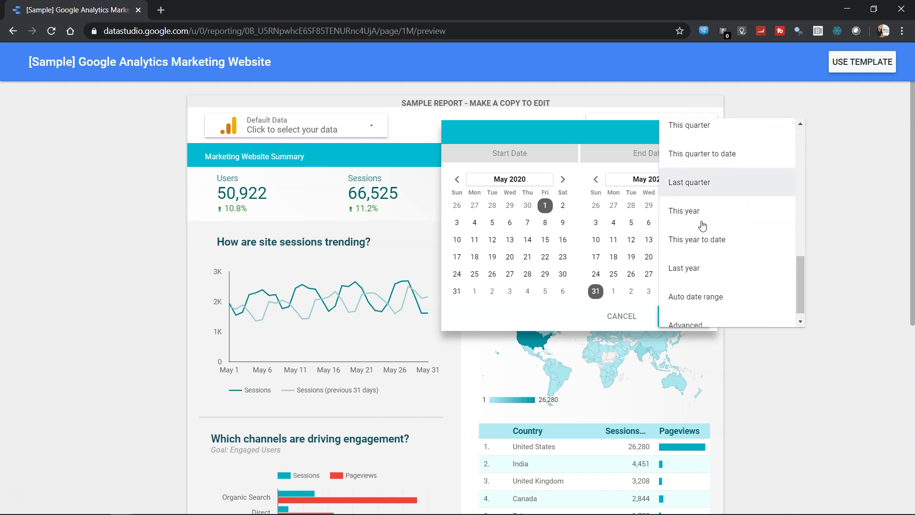
{"action": "scroll", "coordinate": [702, 225], "scroll_direction": "up", "scroll_amount": 1}
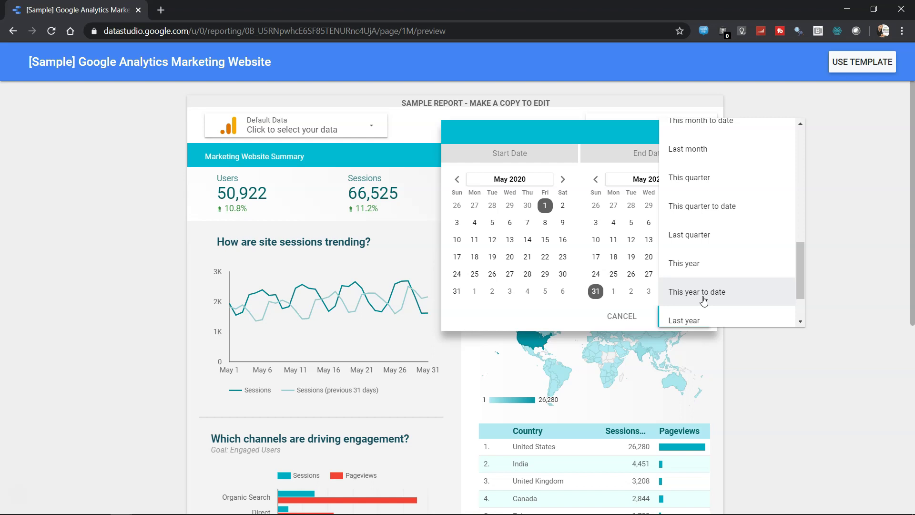
{"action": "left_click", "coordinate": [705, 292]}
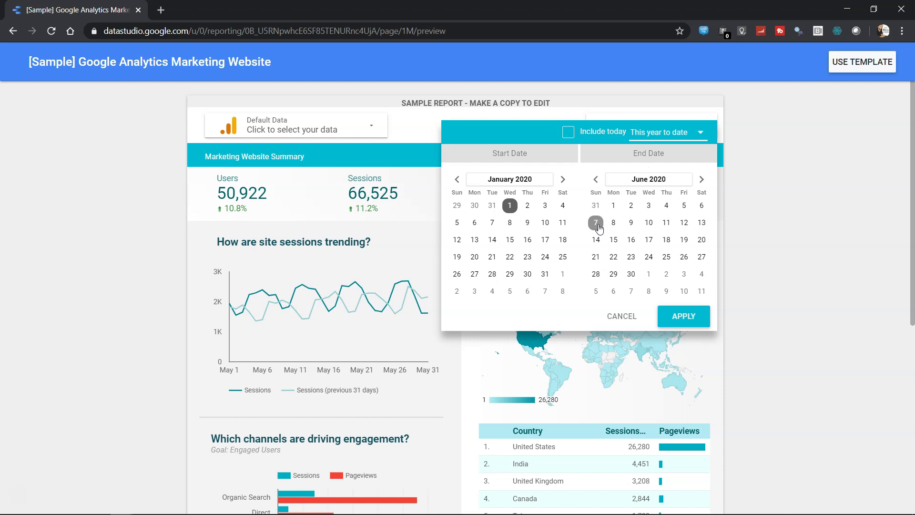
{"action": "left_click", "coordinate": [677, 317]}
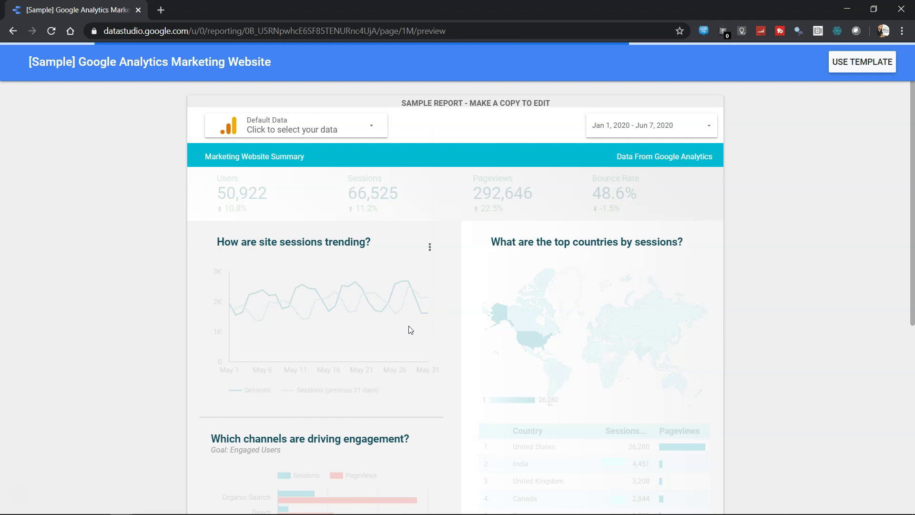
Scroll the report to review the updated KPIs: 232,704 users and 317,207 sessions
{"action": "mouse_move", "coordinate": [408, 325]}
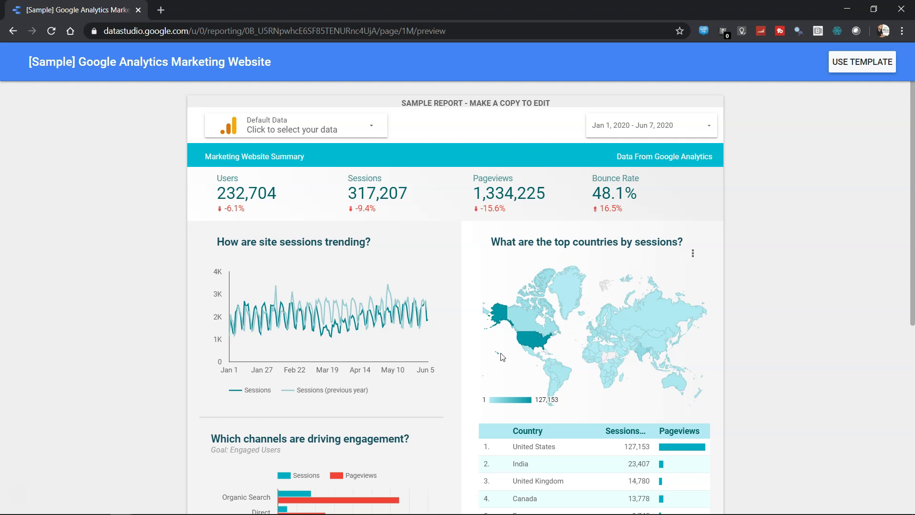
{"action": "scroll", "coordinate": [500, 356], "scroll_direction": "down", "scroll_amount": 6}
{"action": "scroll", "coordinate": [500, 357], "scroll_direction": "up", "scroll_amount": 6}
Keep 'This year to date' and turn on Include today, moving the end date to Jun 8, 2020
{"action": "left_click", "coordinate": [703, 127]}
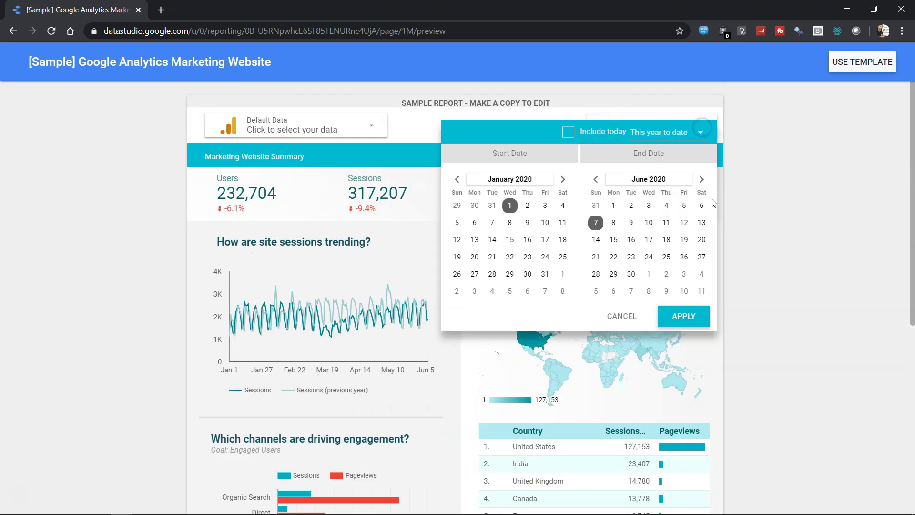
{"action": "left_click", "coordinate": [691, 132]}
{"action": "scroll", "coordinate": [708, 198], "scroll_direction": "up", "scroll_amount": 8}
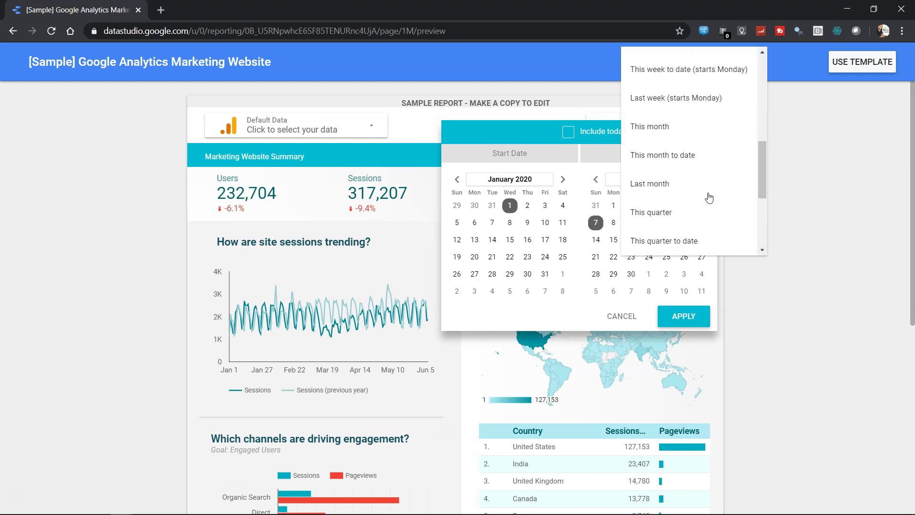
{"action": "scroll", "coordinate": [709, 197], "scroll_direction": "up", "scroll_amount": 2}
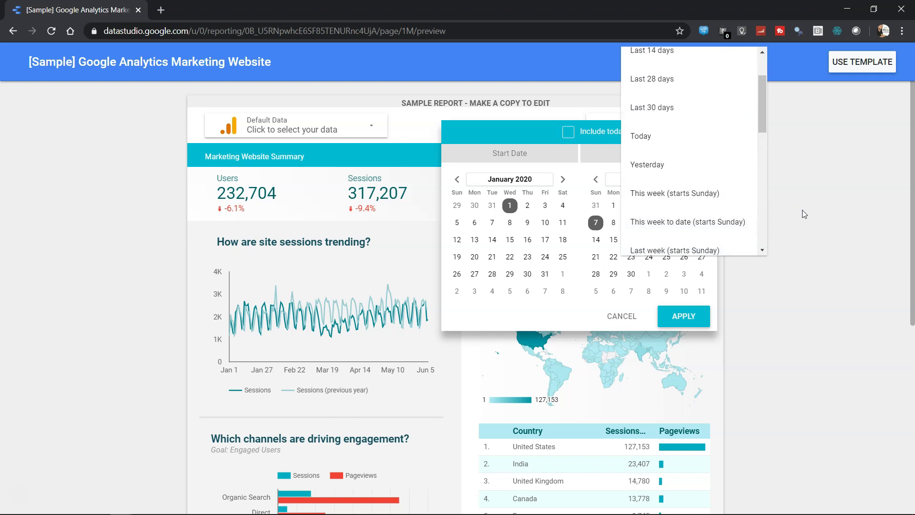
{"action": "left_click", "coordinate": [522, 135]}
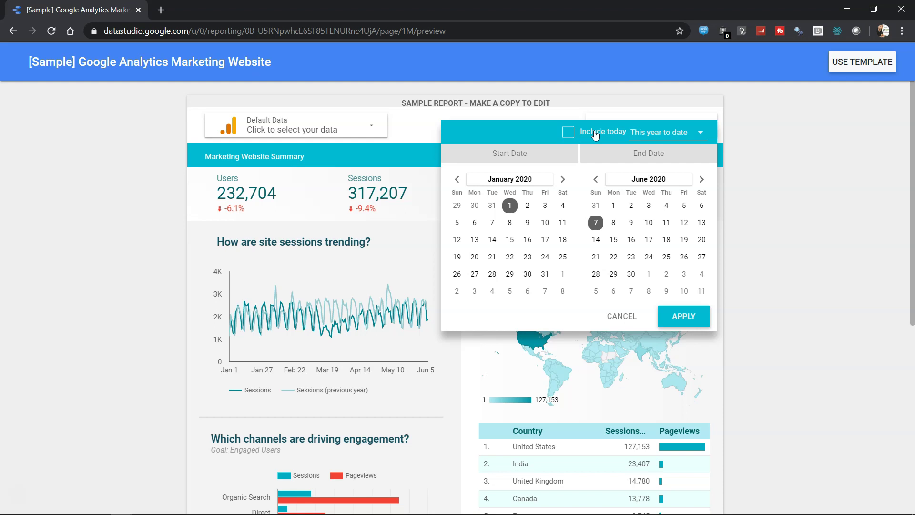
{"action": "left_click", "coordinate": [568, 133]}
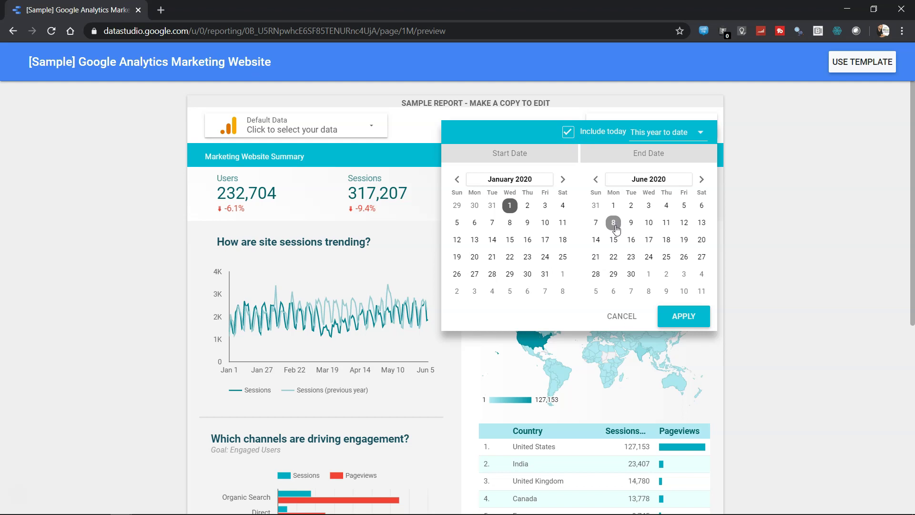
Cancel the Include today change and scroll the Jan 1 – Jun 7, 2020 report
{"action": "left_click", "coordinate": [622, 317]}
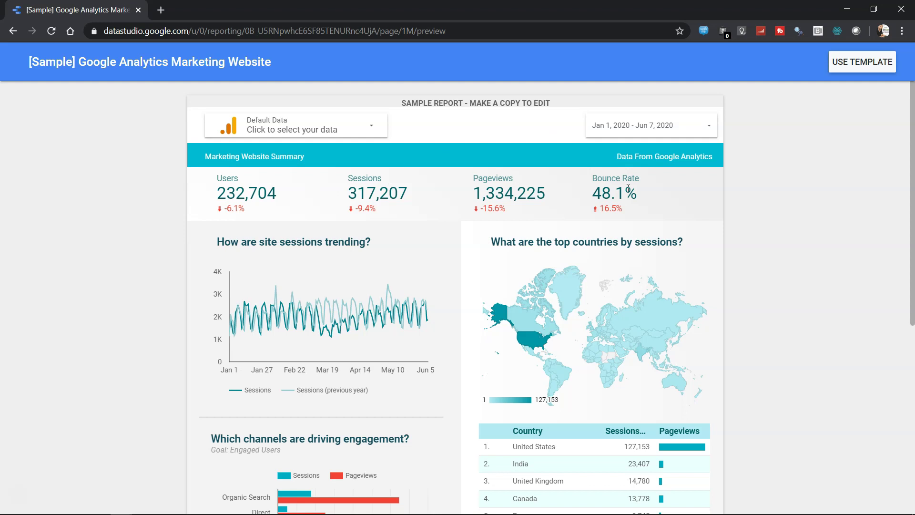
{"action": "scroll", "coordinate": [633, 188], "scroll_direction": "down", "scroll_amount": 1}
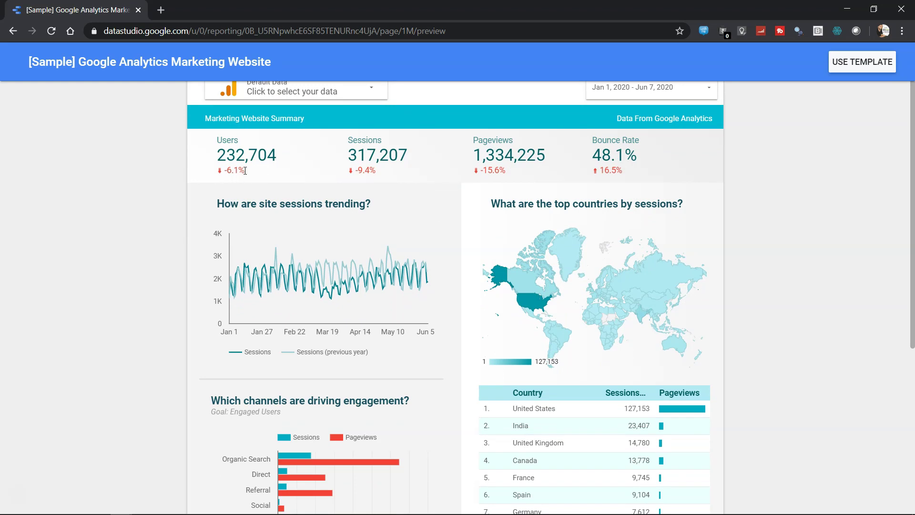
{"action": "scroll", "coordinate": [245, 170], "scroll_direction": "up", "scroll_amount": 1}
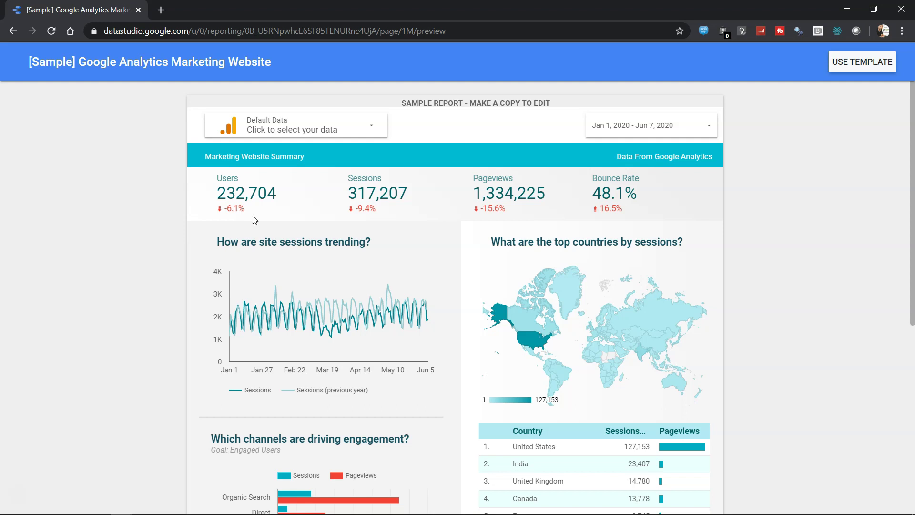
{"action": "scroll", "coordinate": [254, 219], "scroll_direction": "down", "scroll_amount": 1}
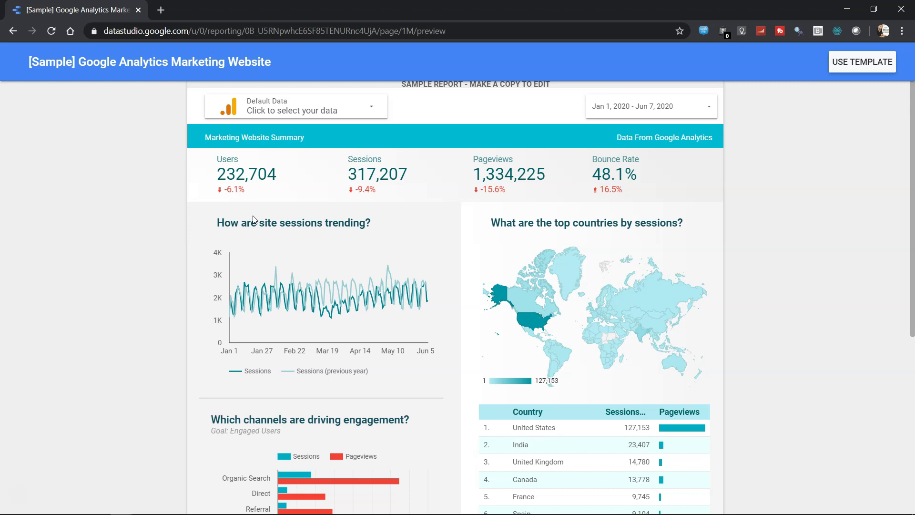
{"action": "scroll", "coordinate": [254, 219], "scroll_direction": "down", "scroll_amount": 1}
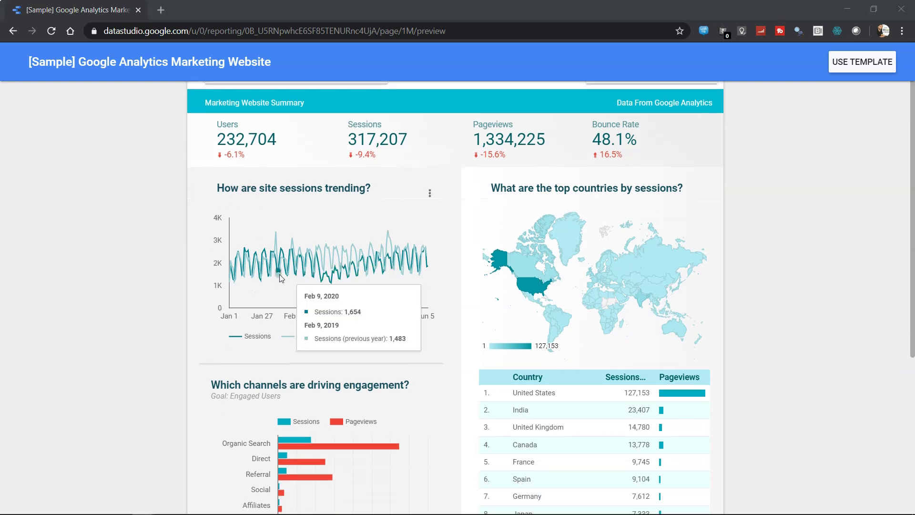
{"action": "mouse_move", "coordinate": [555, 273]}
{"action": "scroll", "coordinate": [556, 273], "scroll_direction": "down", "scroll_amount": 4}
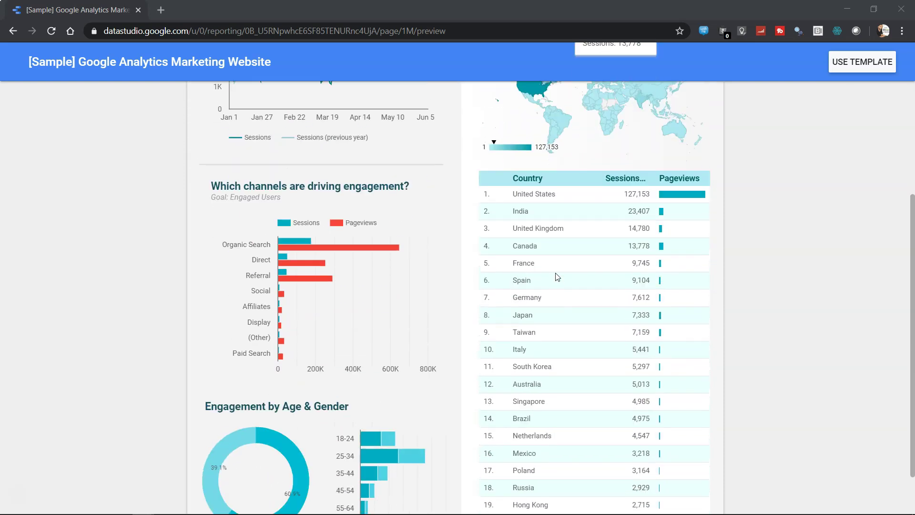
{"action": "scroll", "coordinate": [419, 301], "scroll_direction": "down", "scroll_amount": 1}
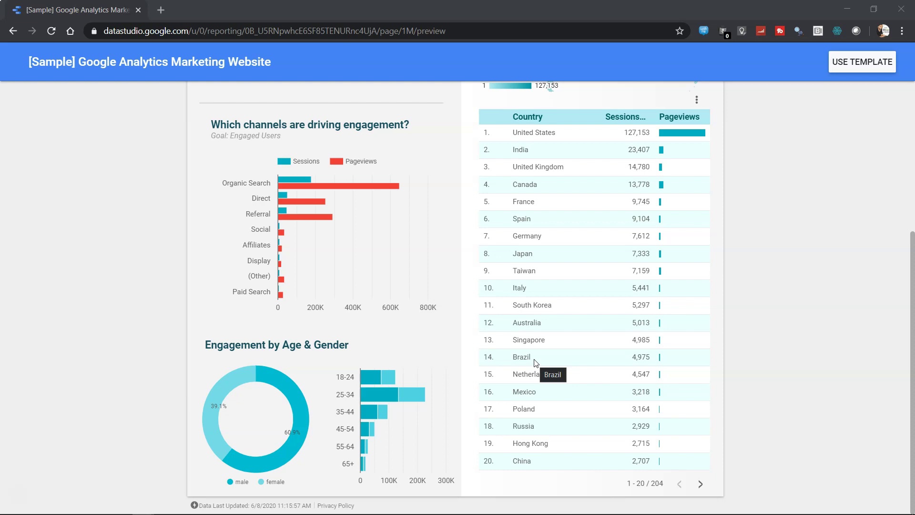
{"action": "scroll", "coordinate": [535, 362], "scroll_direction": "up", "scroll_amount": 3}
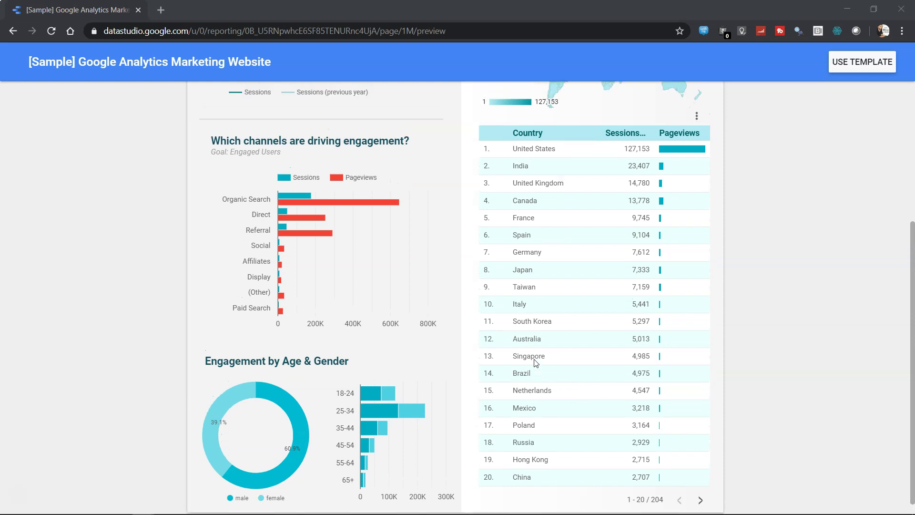
{"action": "scroll", "coordinate": [534, 363], "scroll_direction": "up", "scroll_amount": 1}
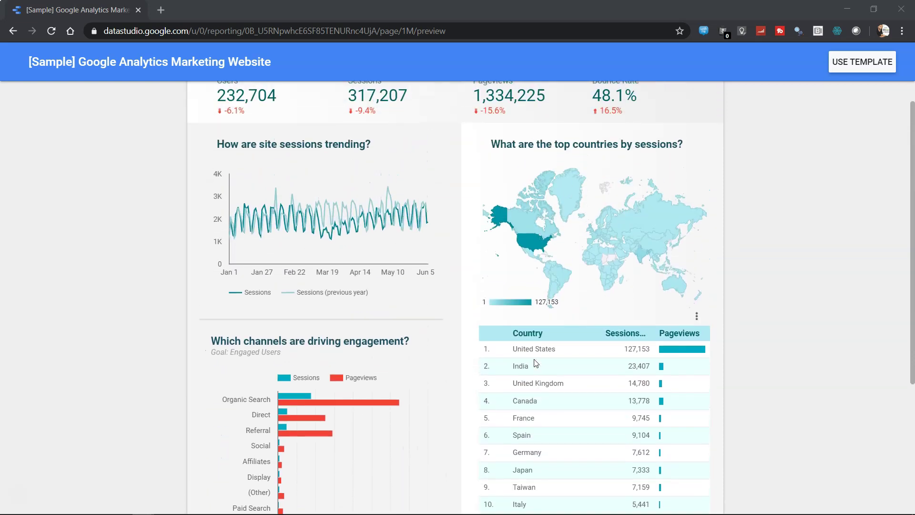
{"action": "scroll", "coordinate": [481, 291], "scroll_direction": "up", "scroll_amount": 1}
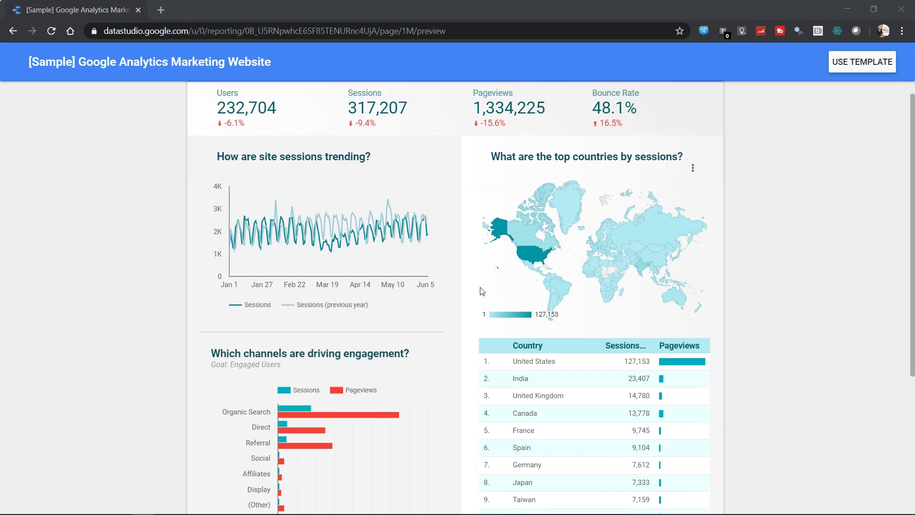
{"action": "scroll", "coordinate": [481, 291], "scroll_direction": "down", "scroll_amount": 2}
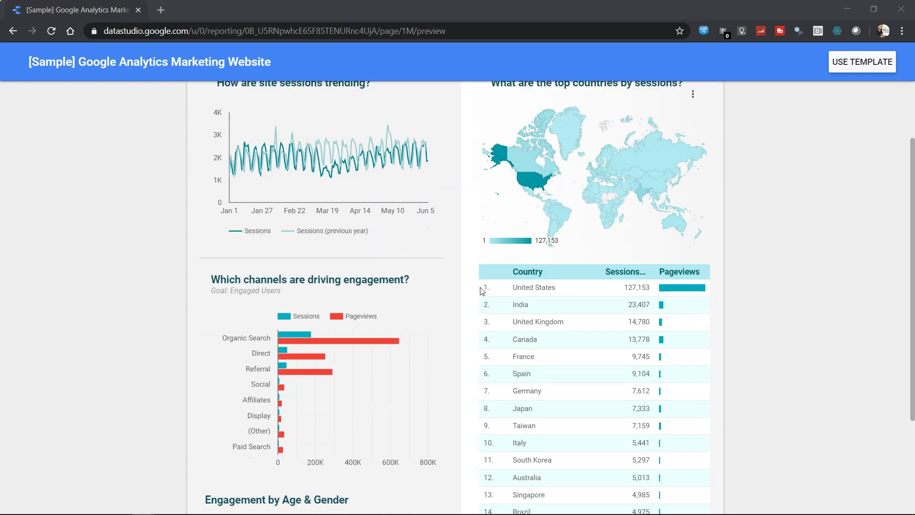
{"action": "scroll", "coordinate": [481, 291], "scroll_direction": "down", "scroll_amount": 1}
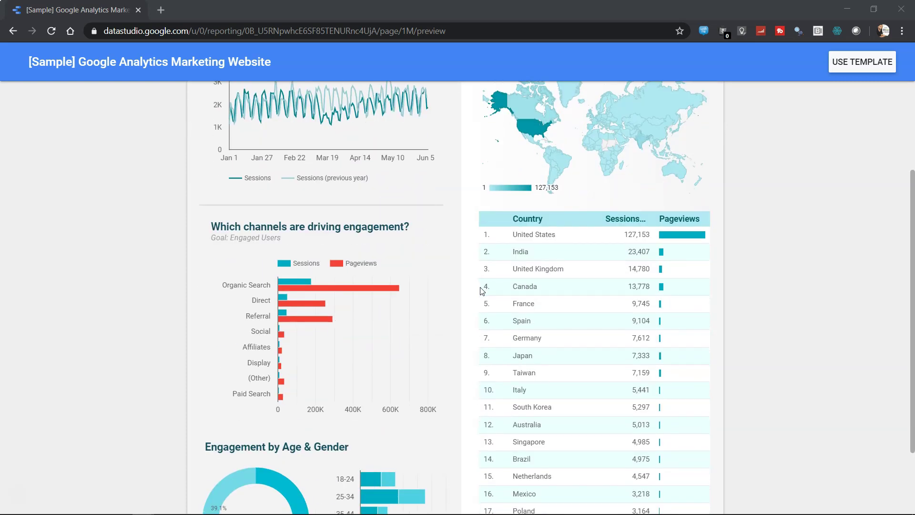
{"action": "scroll", "coordinate": [481, 292], "scroll_direction": "down", "scroll_amount": 1}
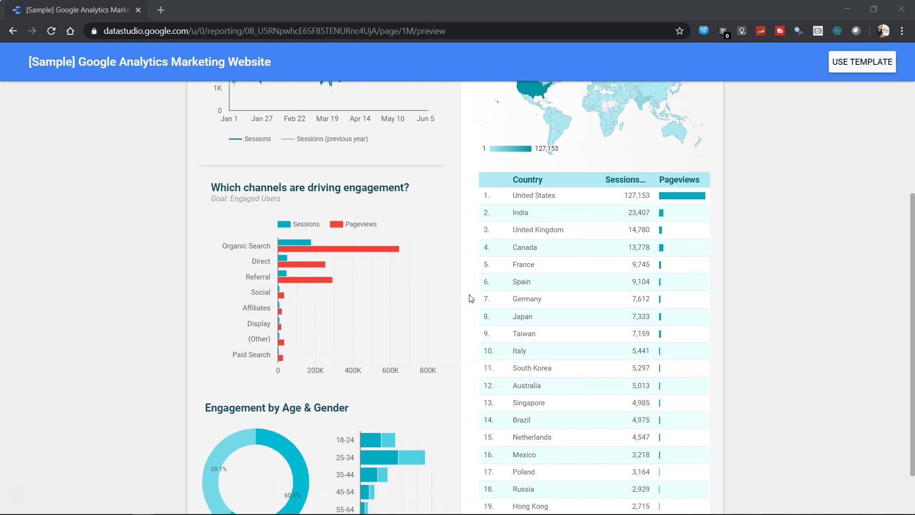
{"action": "scroll", "coordinate": [120, 439], "scroll_direction": "up", "scroll_amount": 6}
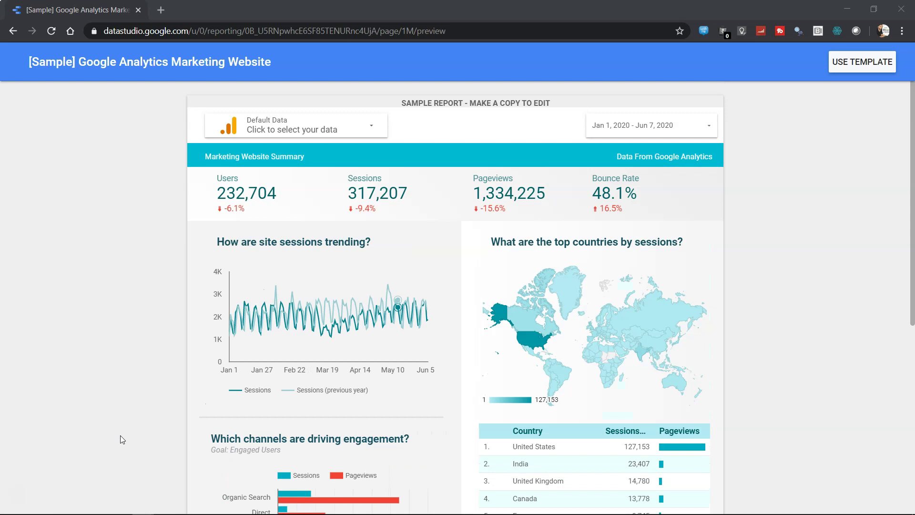